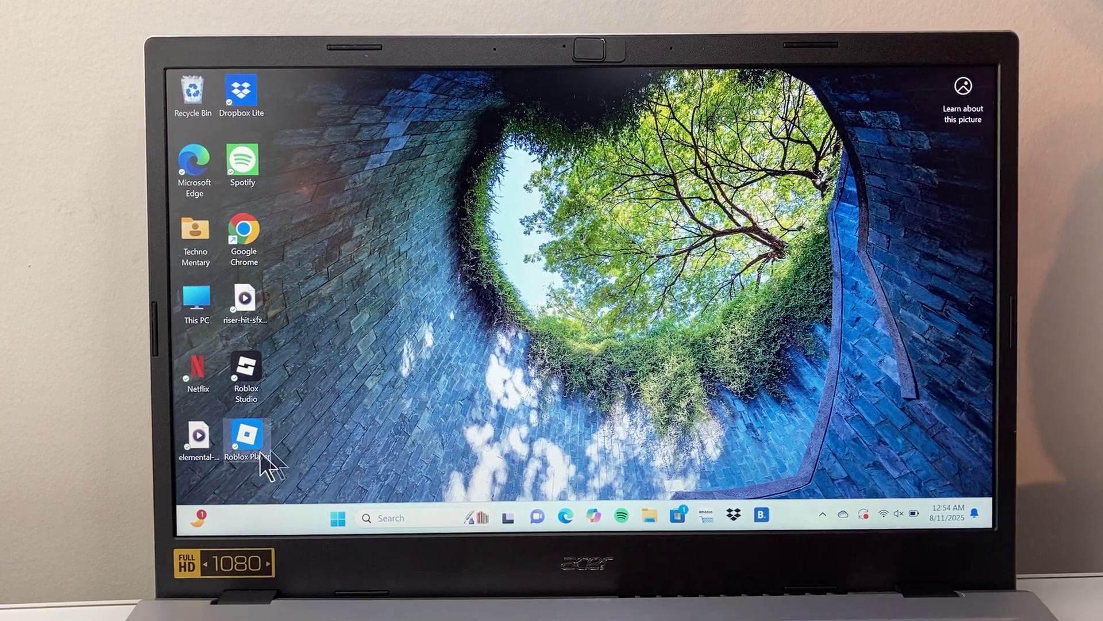
Find Roblox via the recent 'roblox' Store search, see it offers Play, then close the Store.
{"action": "left_click", "coordinate": [679, 517]}
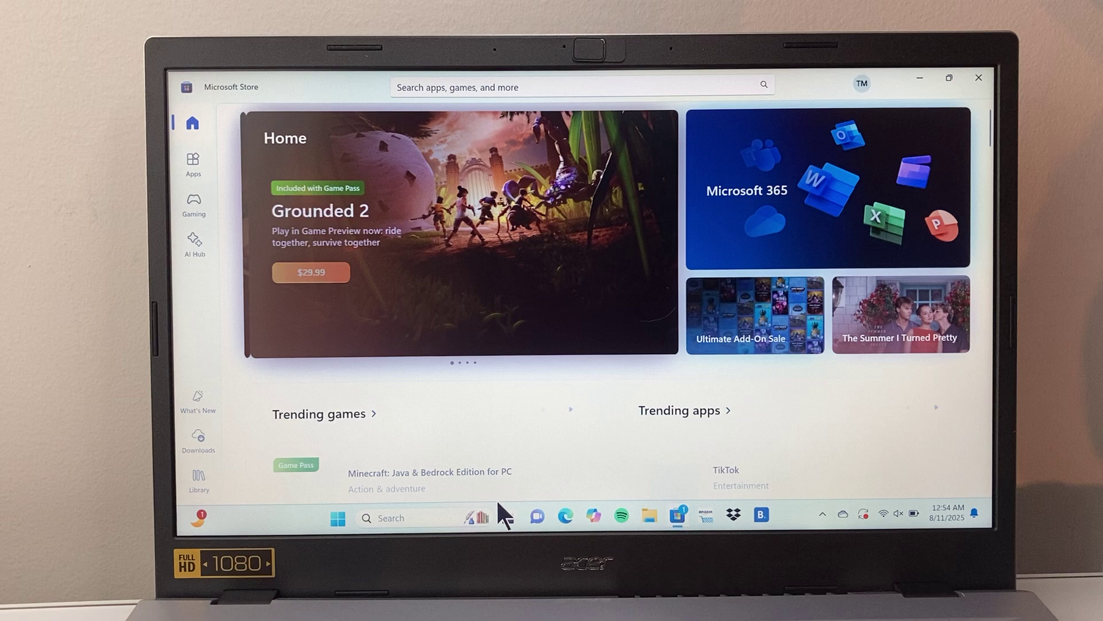
{"action": "left_click", "coordinate": [549, 90]}
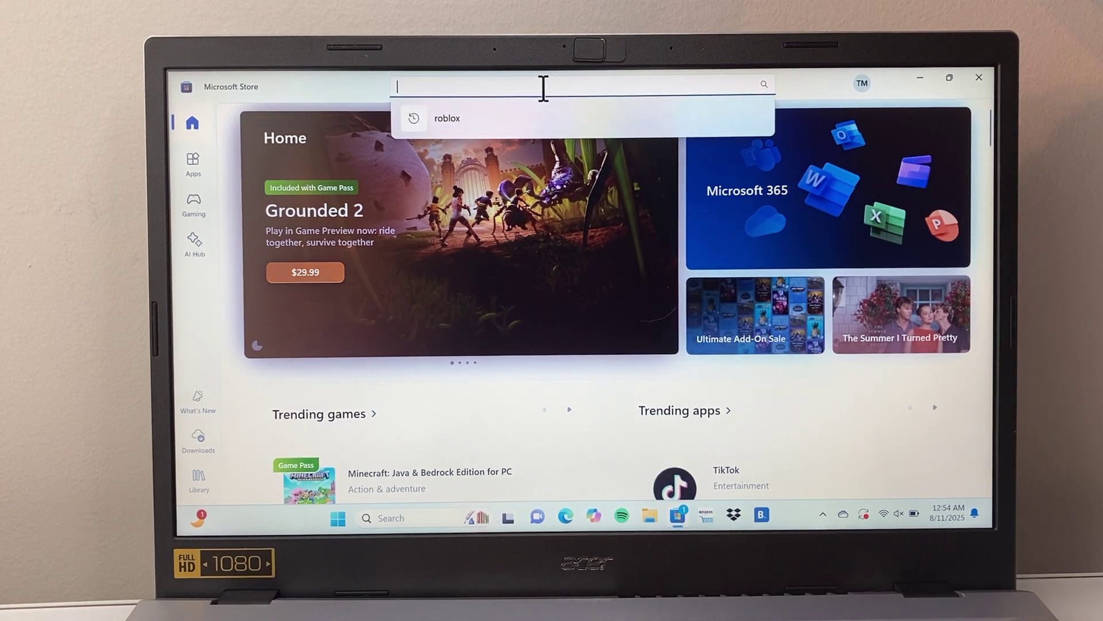
{"action": "left_click", "coordinate": [455, 115]}
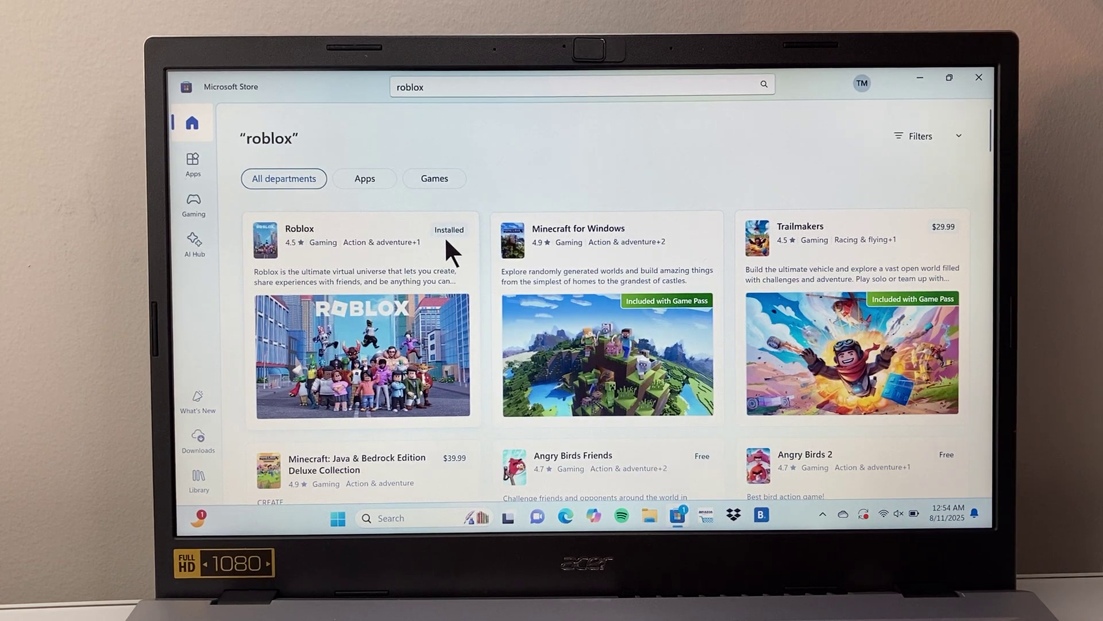
{"action": "mouse_move", "coordinate": [362, 315]}
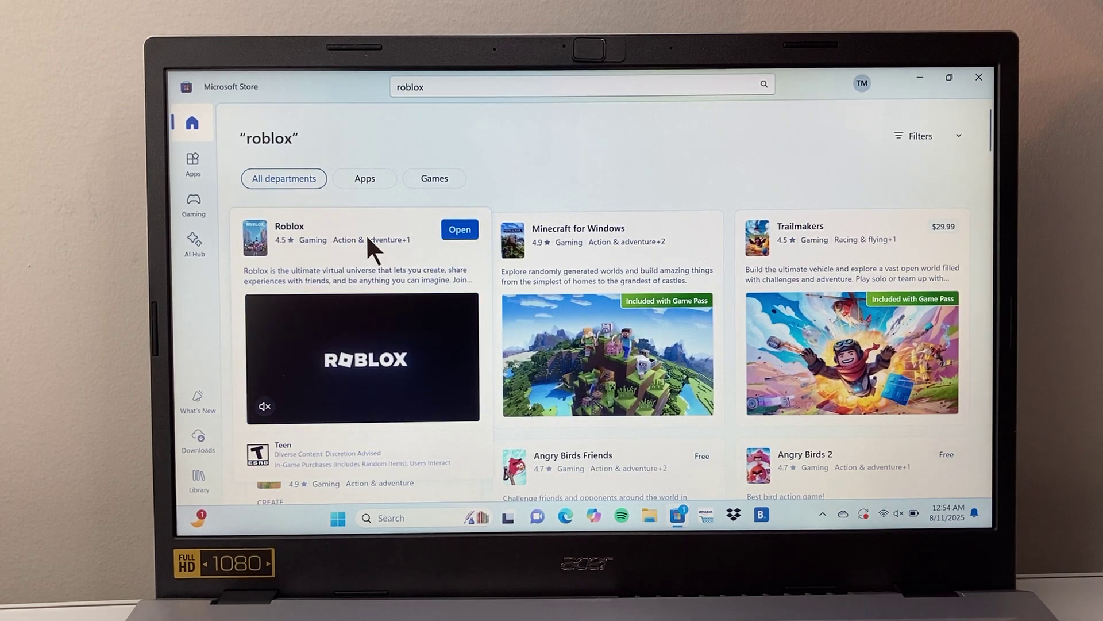
{"action": "left_click", "coordinate": [367, 239]}
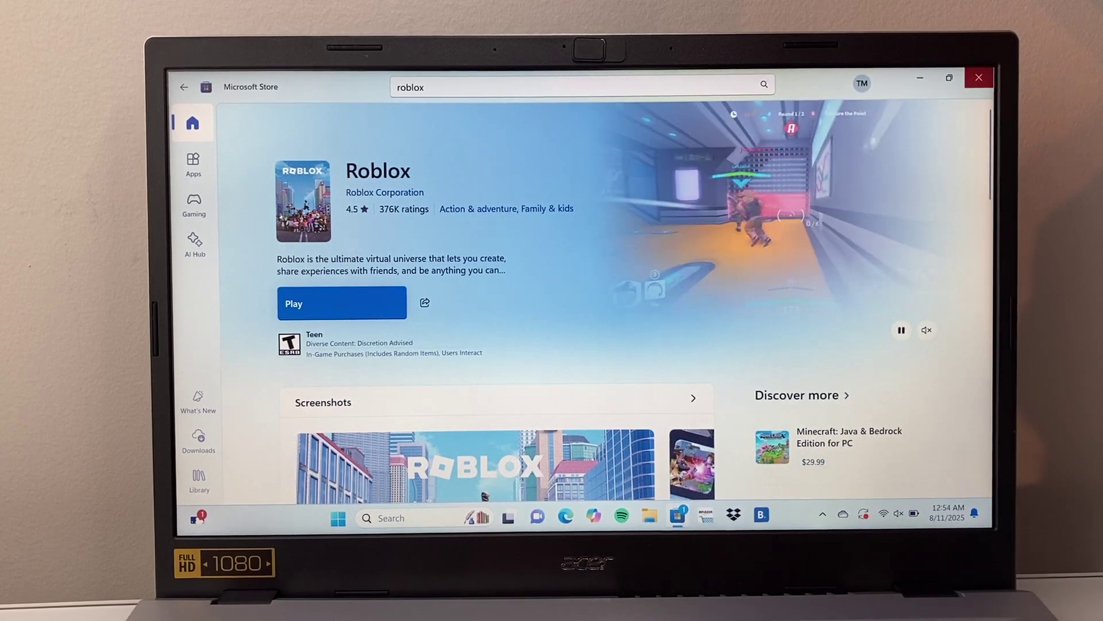
{"action": "left_click", "coordinate": [978, 77]}
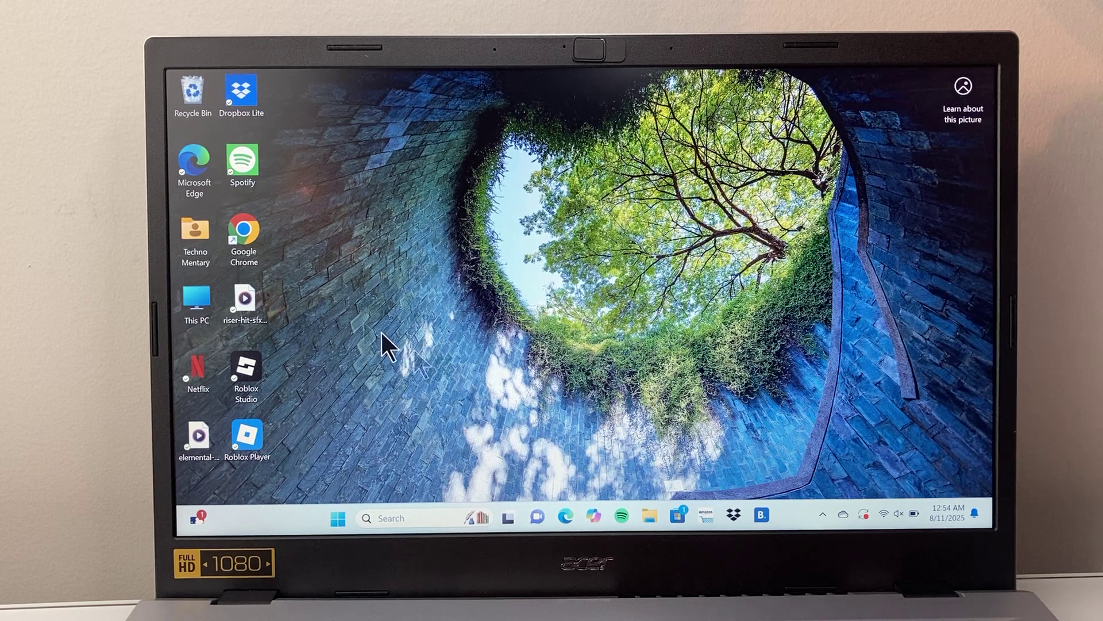
Load roblox.com in Chrome and go to the PLS DONATE game page.
{"action": "double_click", "coordinate": [251, 242]}
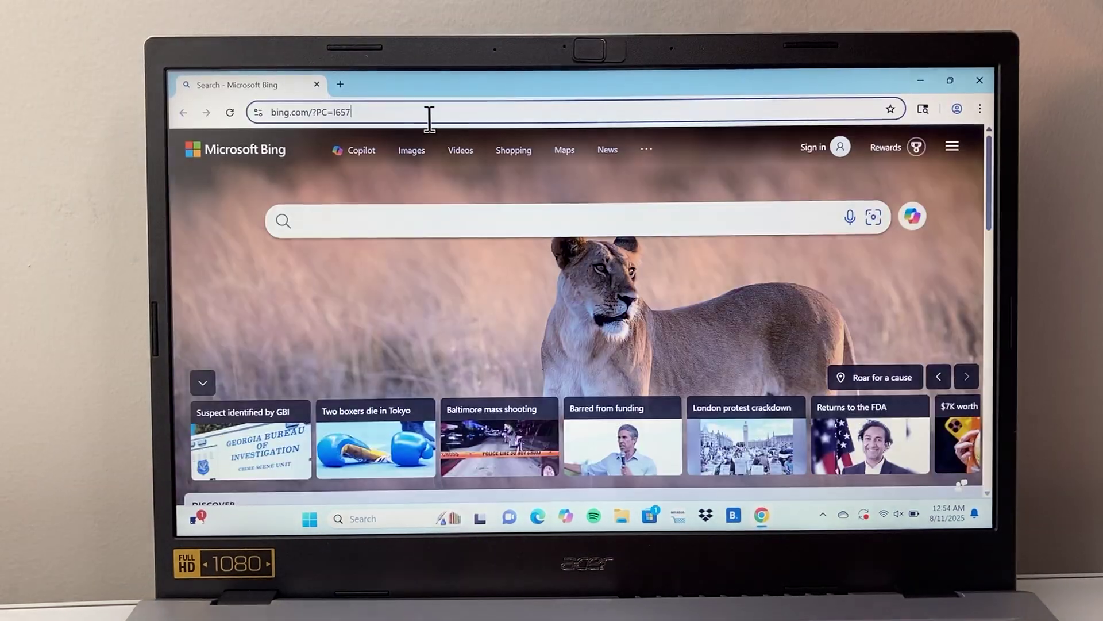
{"action": "left_click", "coordinate": [428, 112]}
{"action": "type", "text": "r"}
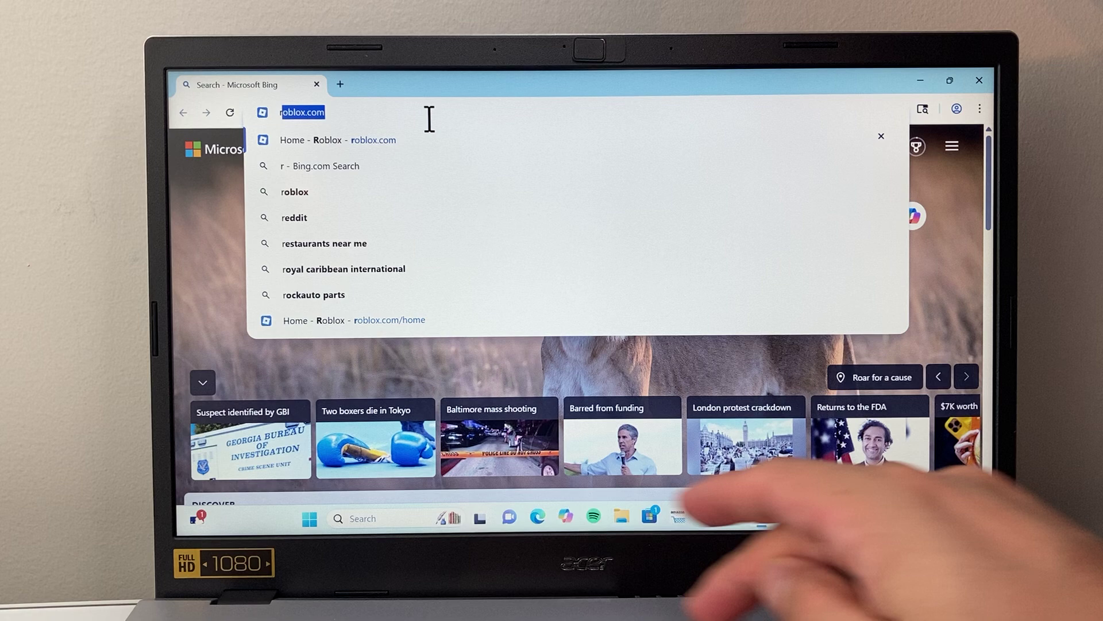
{"action": "type", "text": "o"}
{"action": "key", "text": "Return"}
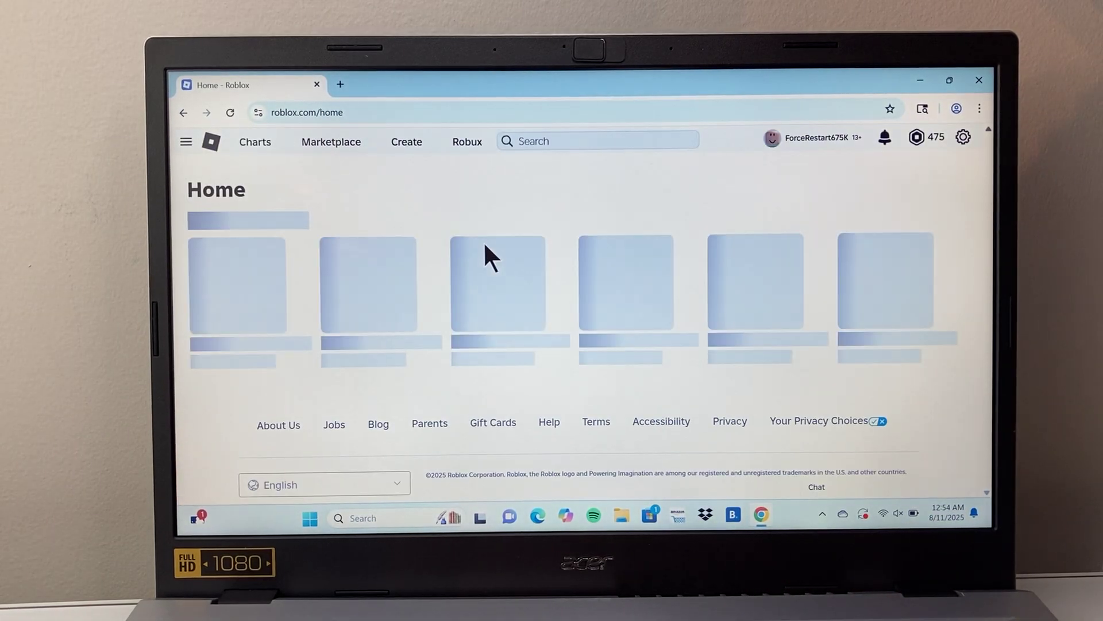
{"action": "scroll", "coordinate": [370, 394], "scroll_direction": "down", "scroll_amount": 2}
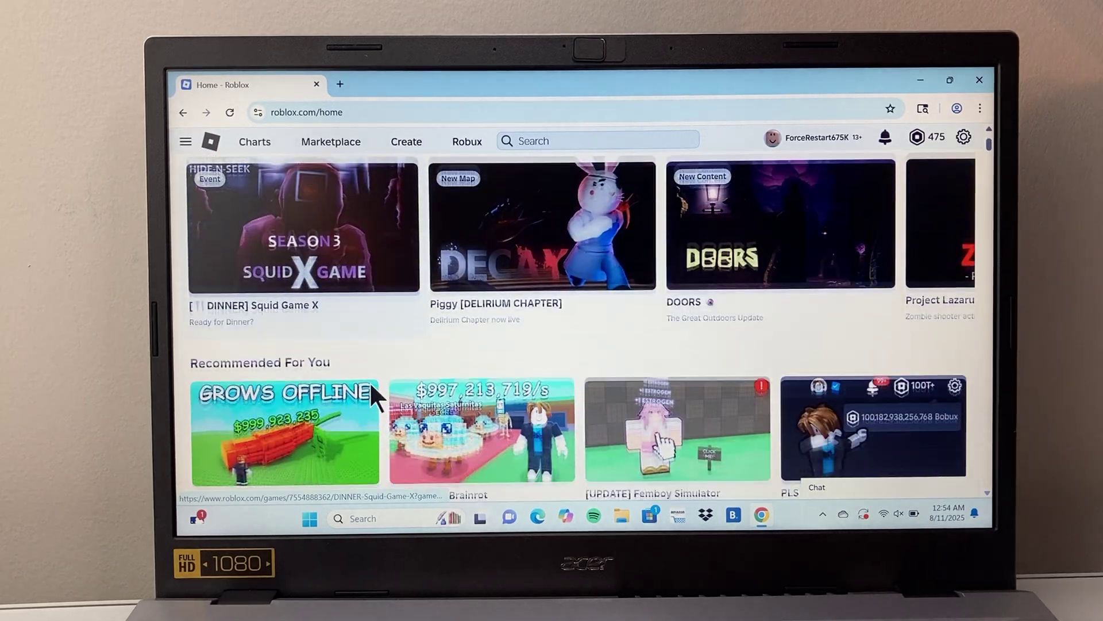
{"action": "scroll", "coordinate": [370, 395], "scroll_direction": "down", "scroll_amount": 2}
{"action": "scroll", "coordinate": [373, 396], "scroll_direction": "down", "scroll_amount": 2}
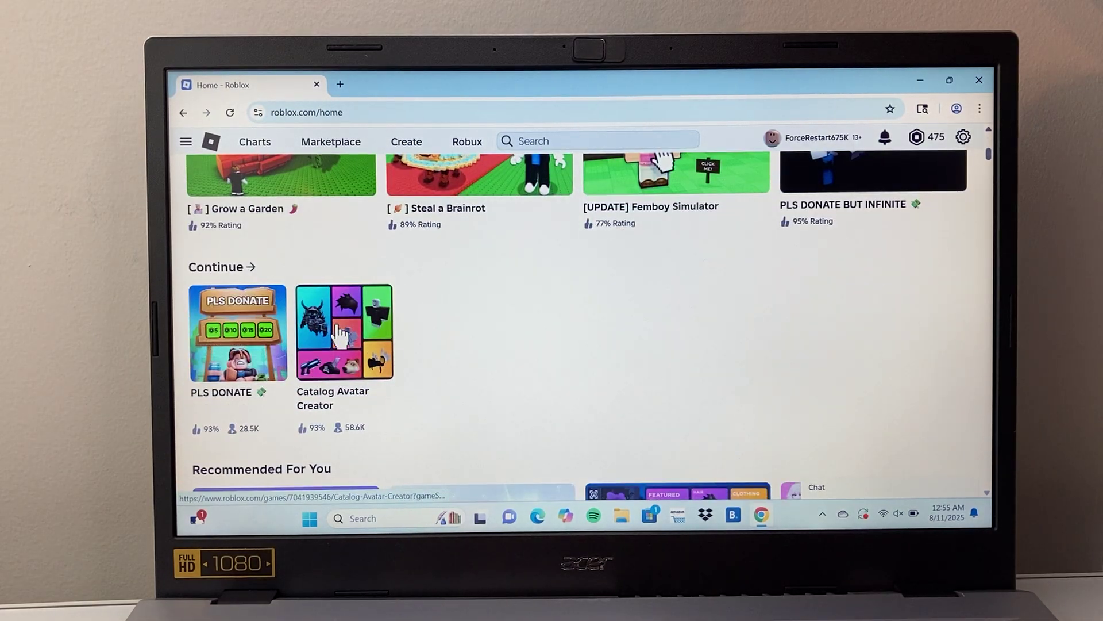
{"action": "left_click", "coordinate": [258, 334]}
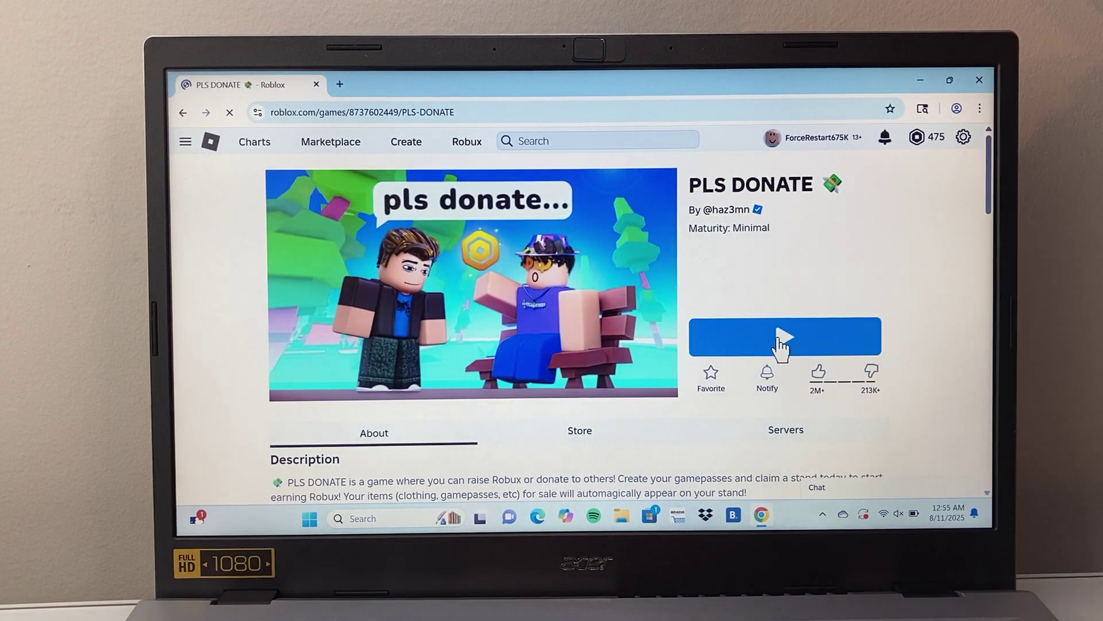
Play PLS DONATE in the Roblox game client, then exit Roblox and close Chrome.
{"action": "left_click", "coordinate": [779, 345]}
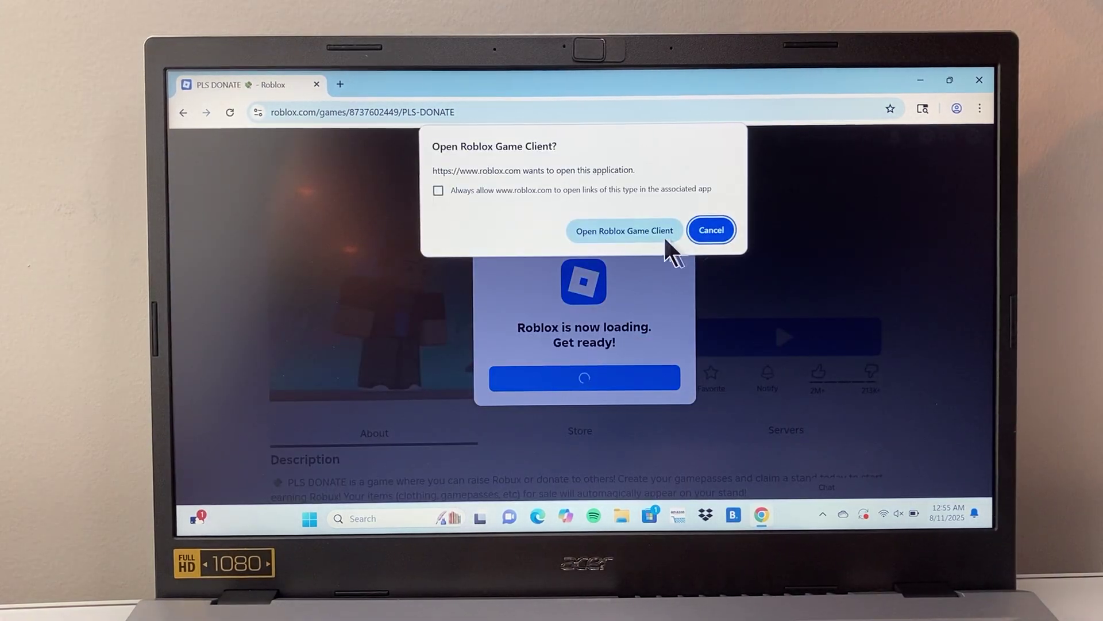
{"action": "left_click", "coordinate": [636, 233]}
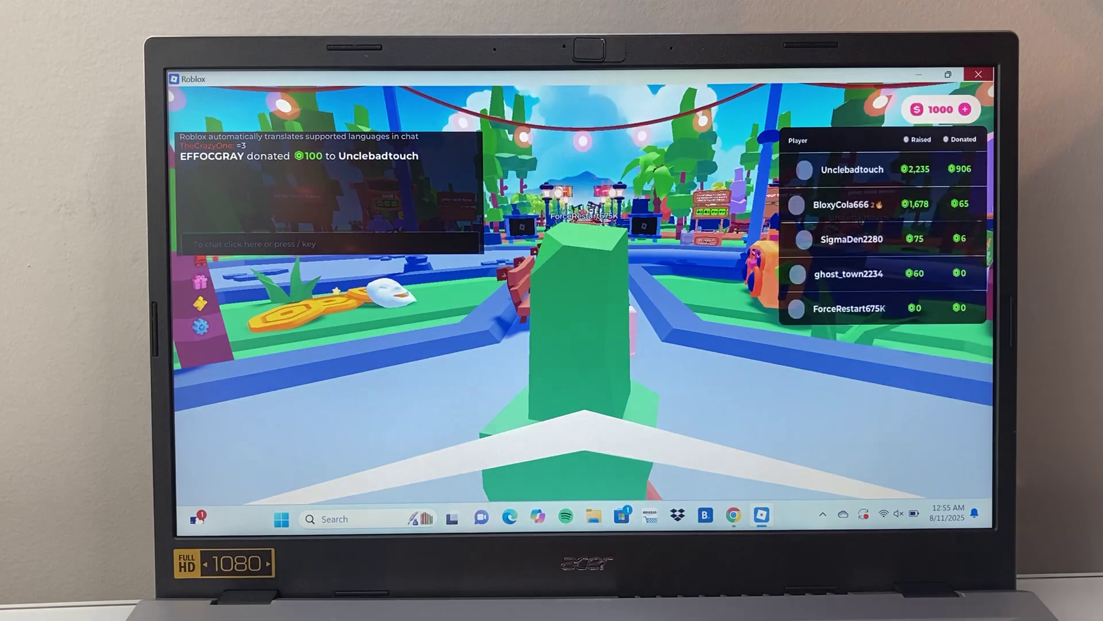
{"action": "left_click", "coordinate": [979, 75]}
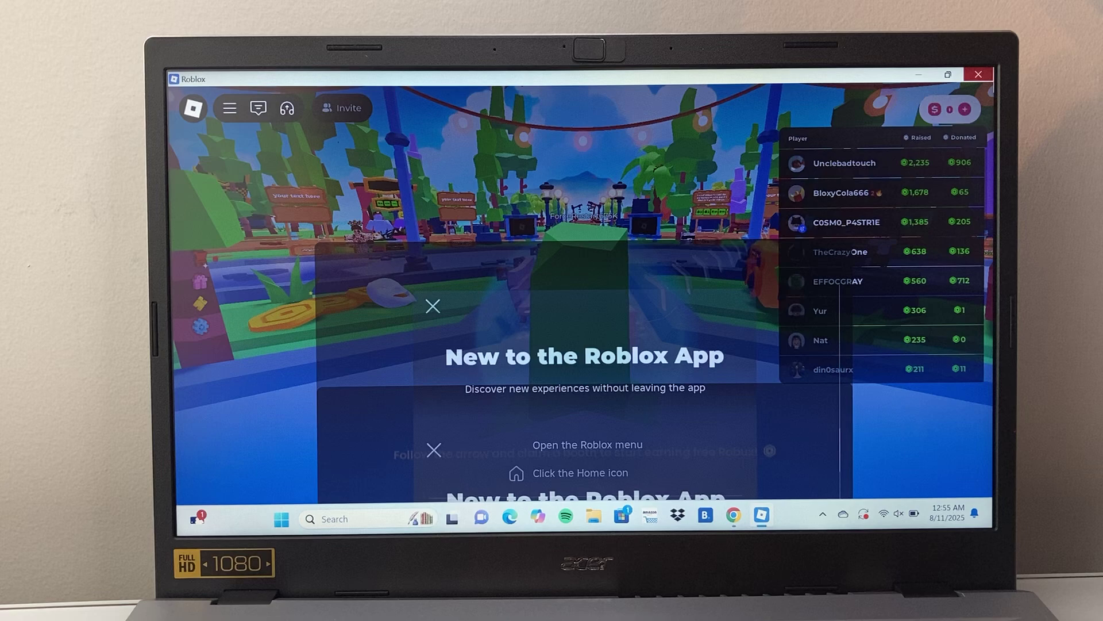
{"action": "left_click", "coordinate": [515, 448]}
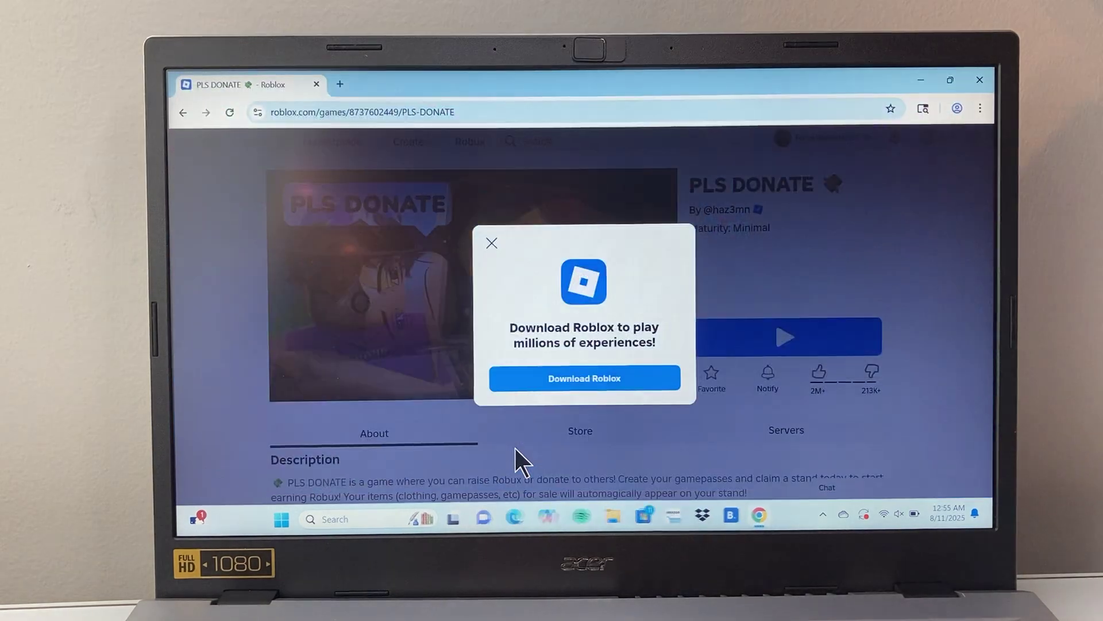
{"action": "key", "text": "alt+F4"}
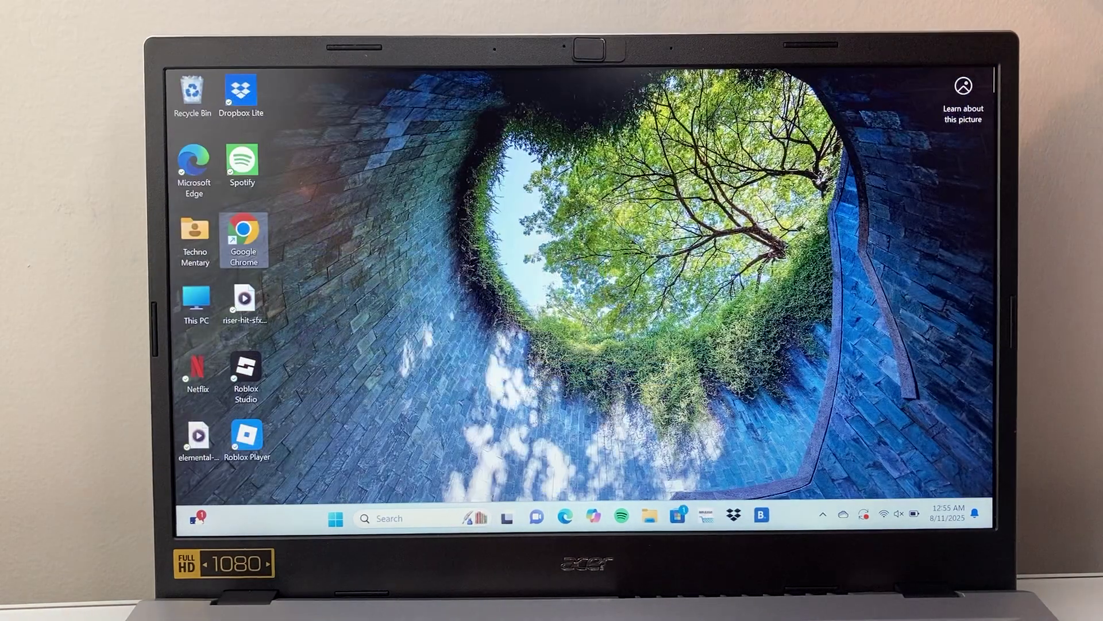
Search Windows for 'remove' and choose Add or remove programs.
{"action": "left_click", "coordinate": [397, 520]}
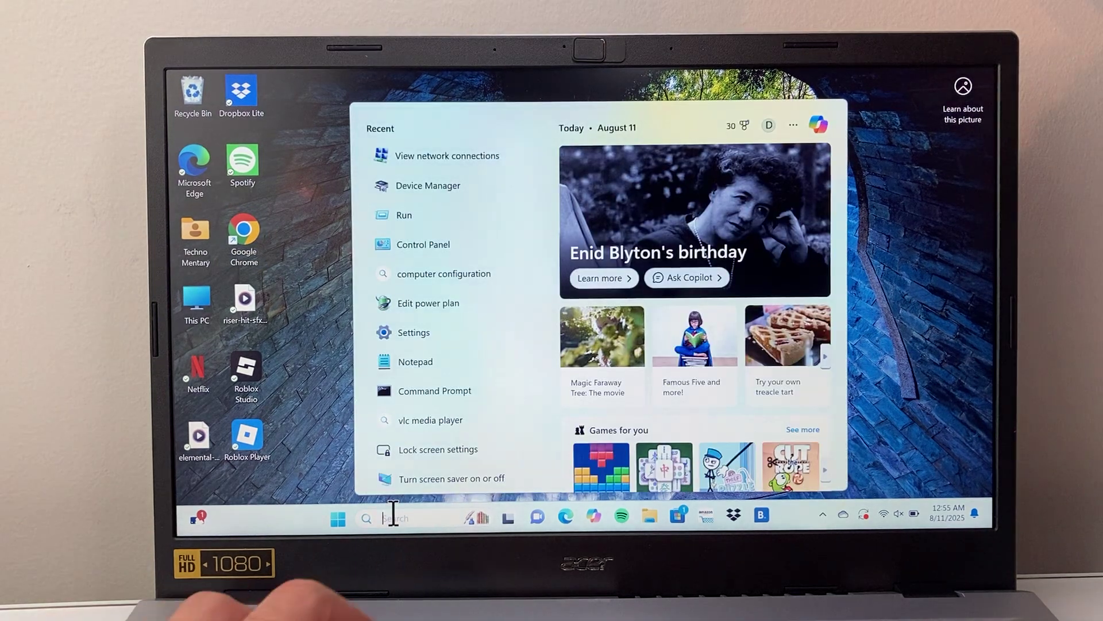
{"action": "type", "text": "emove"}
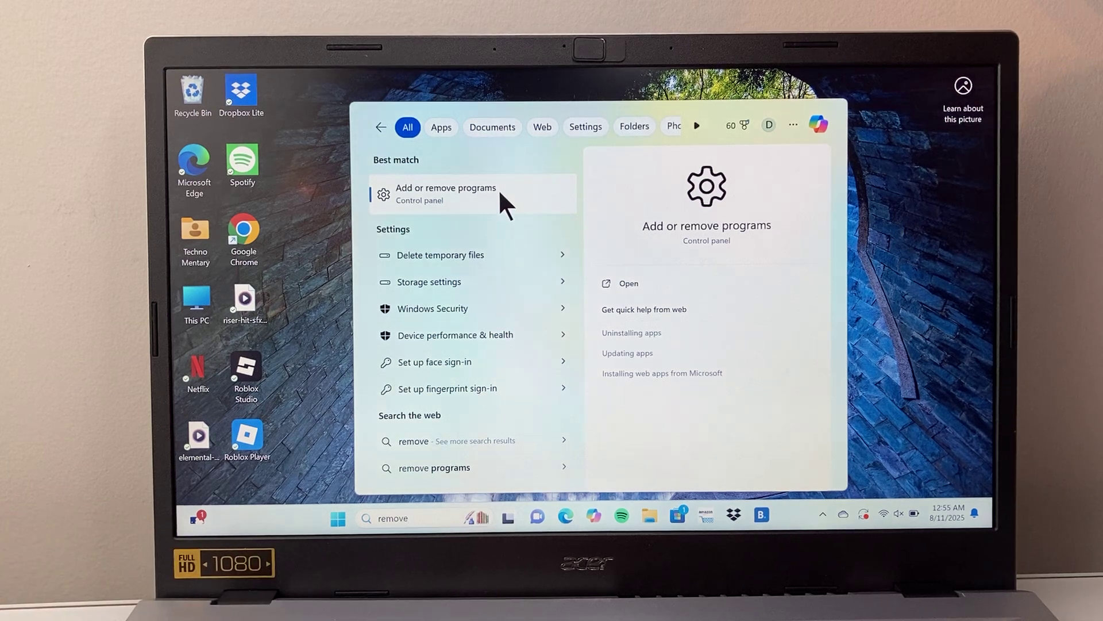
{"action": "left_click", "coordinate": [498, 188]}
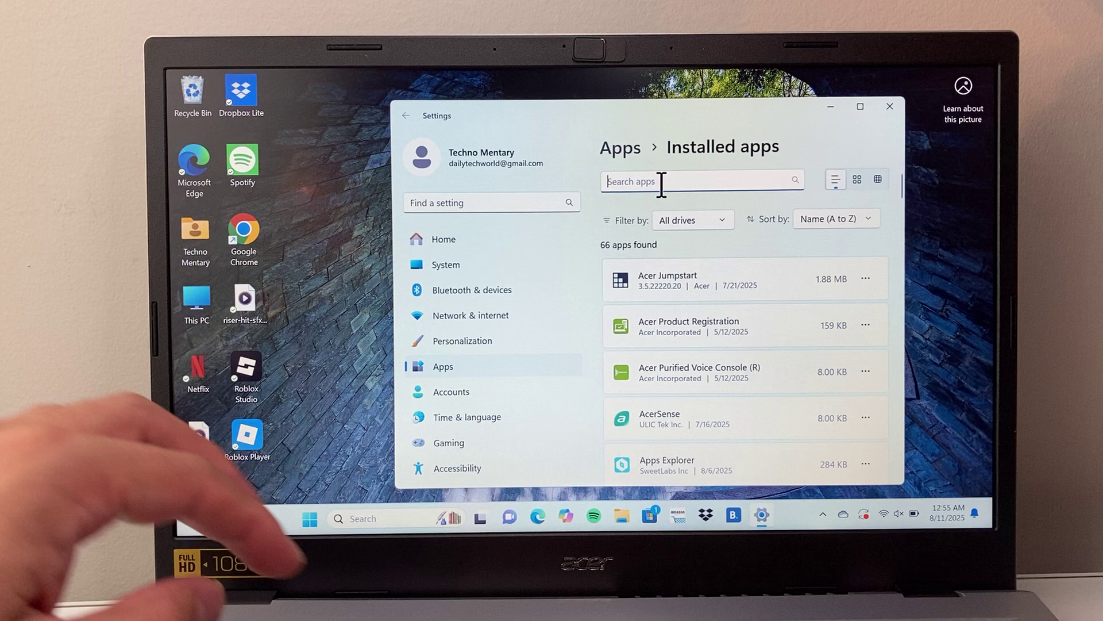
Filter installed apps by 'robl', uninstall Roblox with confirmation, and close Settings.
{"action": "left_click", "coordinate": [661, 183]}
{"action": "type", "text": "robl"}
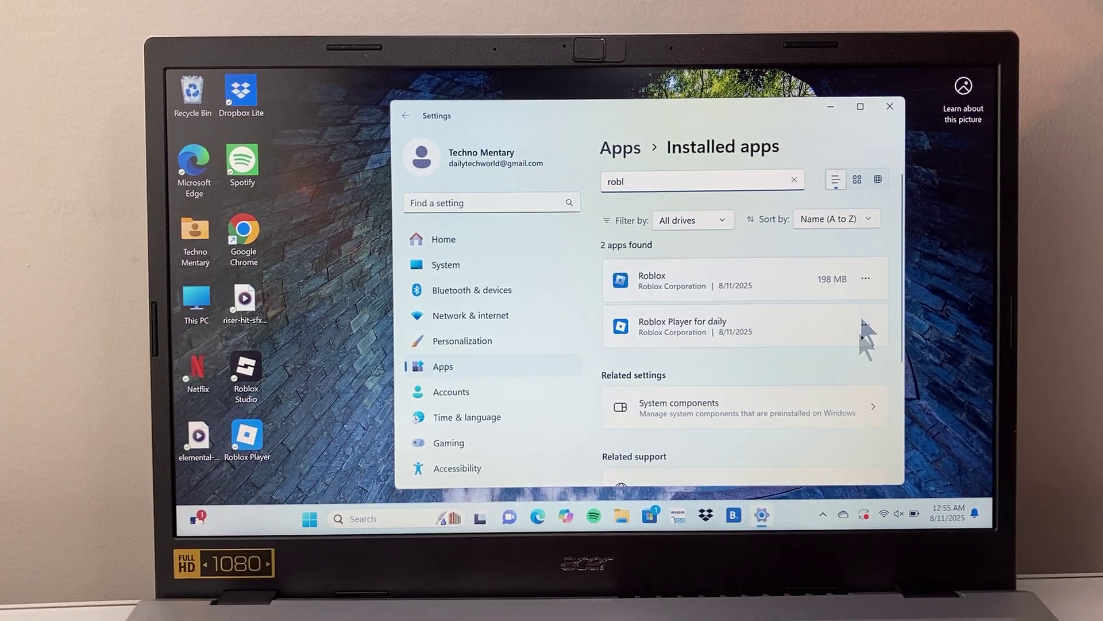
{"action": "left_click", "coordinate": [865, 278]}
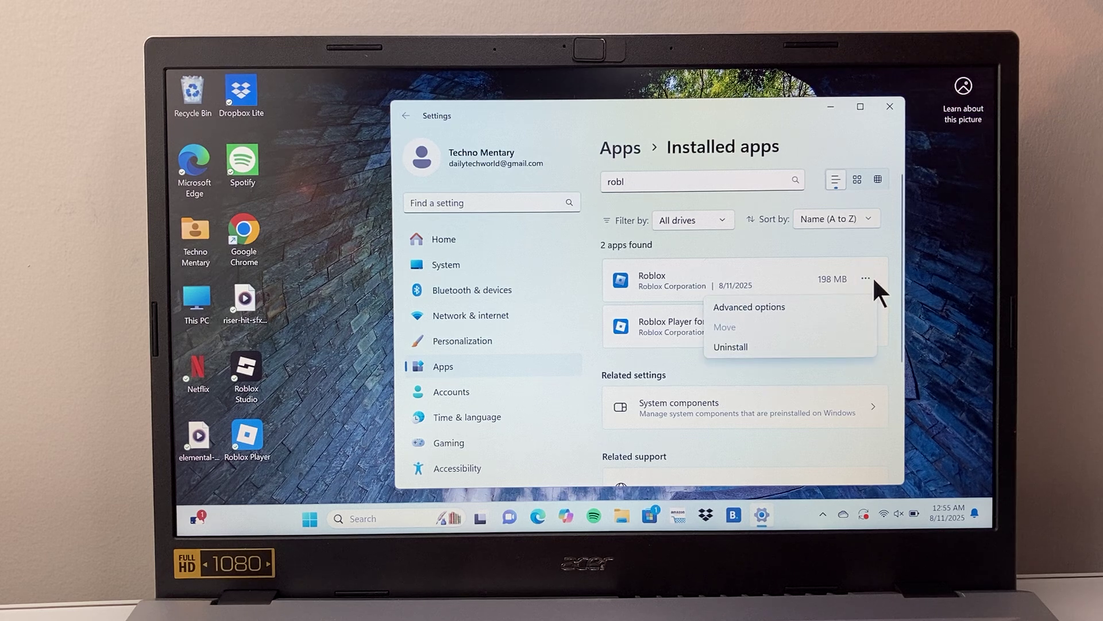
{"action": "left_click", "coordinate": [751, 346]}
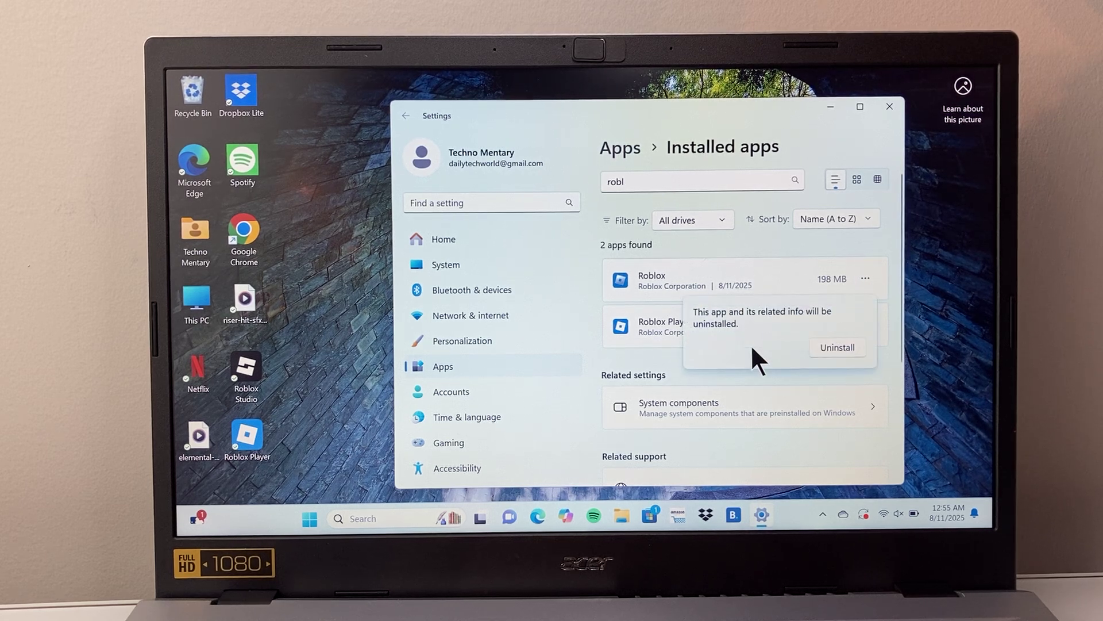
{"action": "left_click", "coordinate": [826, 346]}
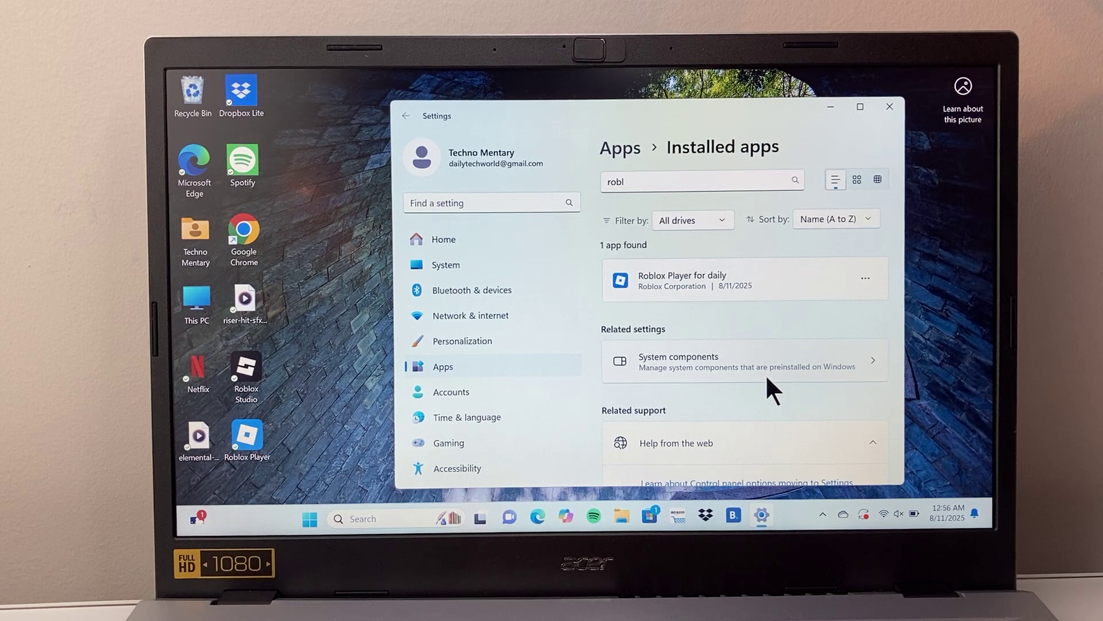
{"action": "left_click", "coordinate": [890, 108]}
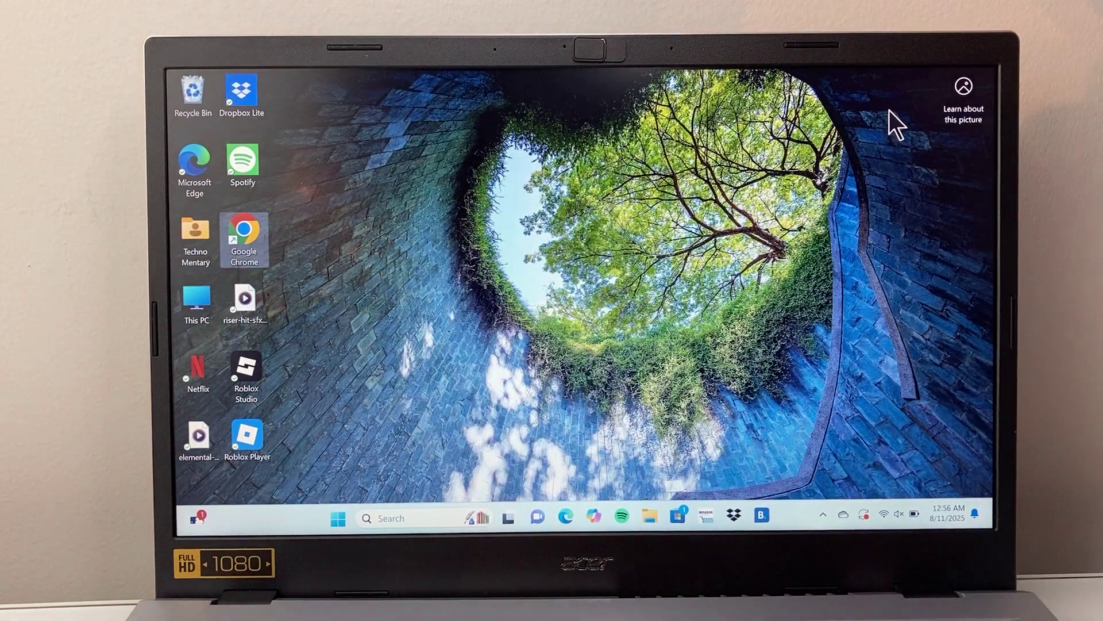